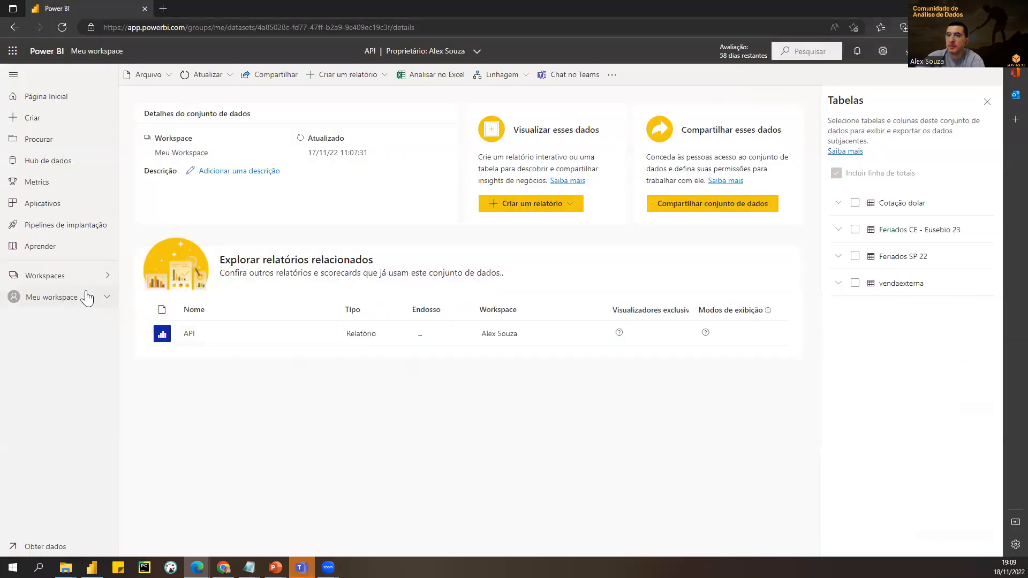
# Open the RLS - Vendas report from Meu workspace, showing R$ 57,24 Mil revenue across all states
pyautogui.click(72, 301)
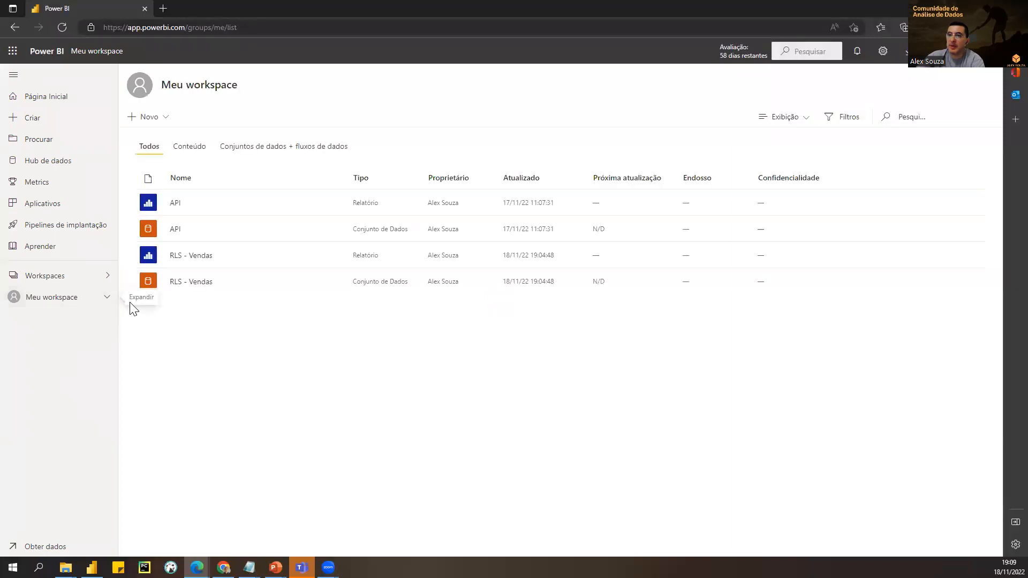
pyautogui.click(202, 261)
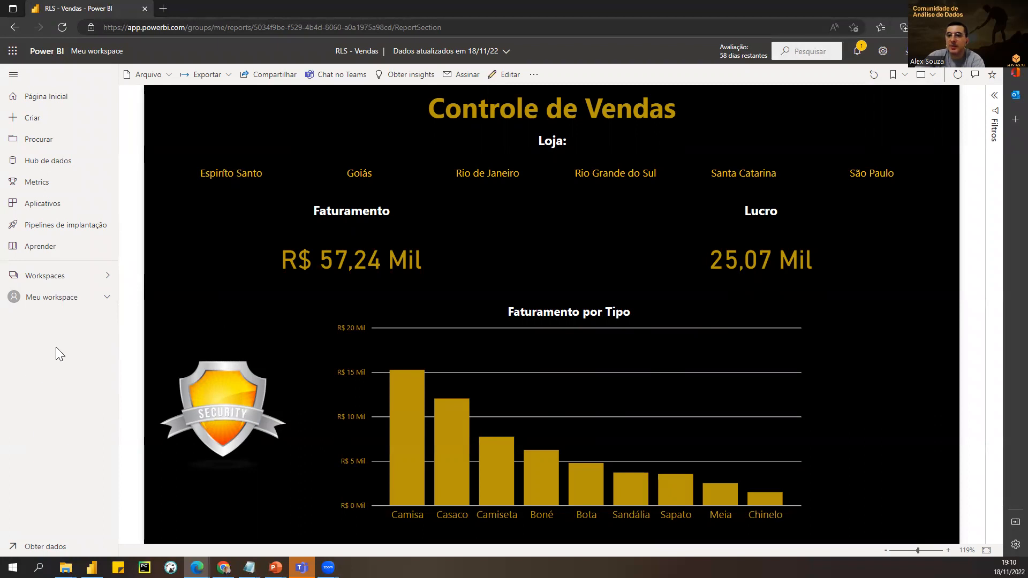
# Open the Segurança (row-level security) settings of the RLS - Vendas dataset from Meu workspace
pyautogui.click(106, 298)
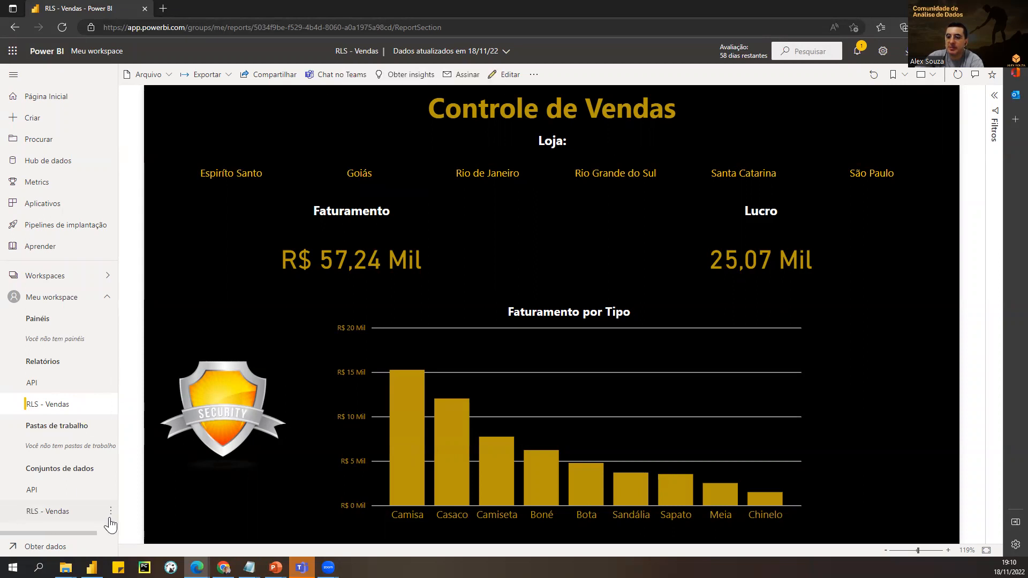
pyautogui.click(110, 511)
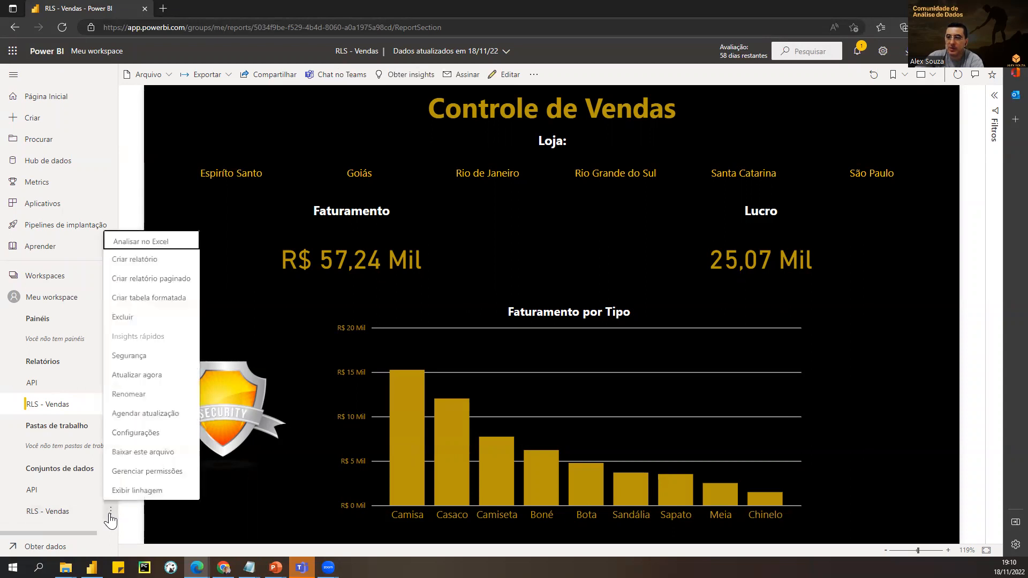
pyautogui.click(135, 356)
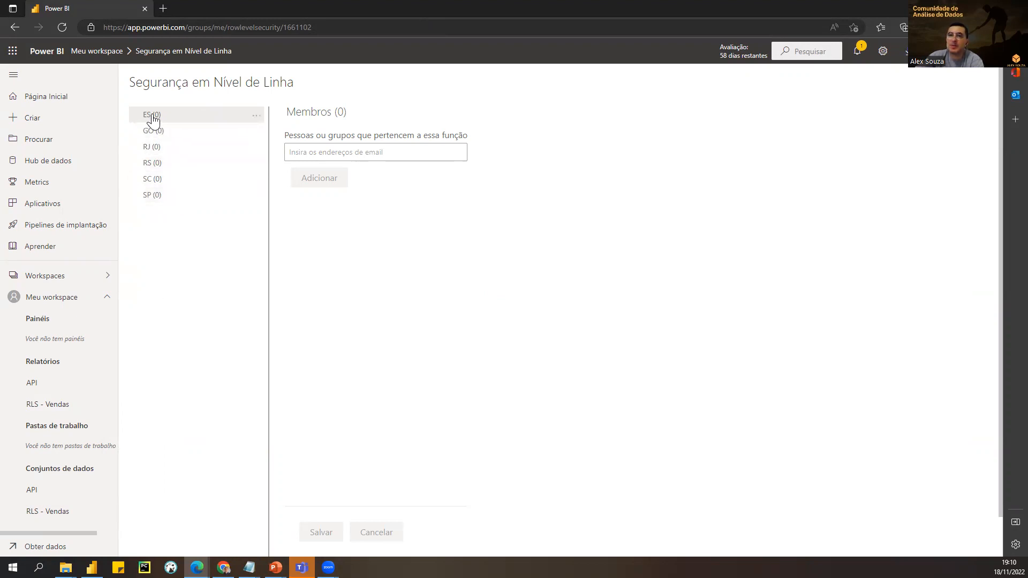
# Select the ES role and look up the account's e-mail domain in the profile flyout
pyautogui.click(319, 152)
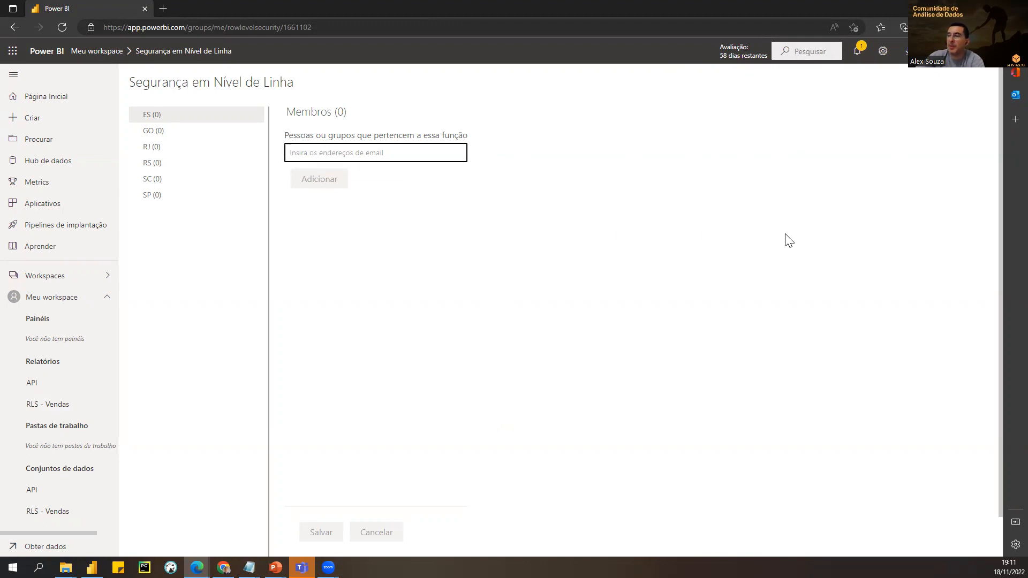
pyautogui.click(1009, 51)
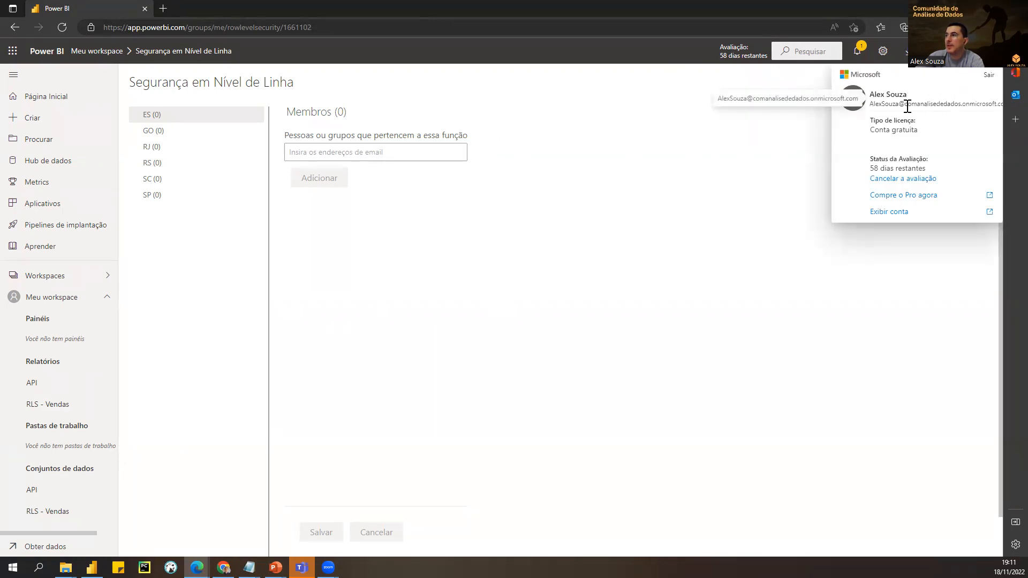
pyautogui.moveTo(902, 106); pyautogui.dragTo(1001, 105)
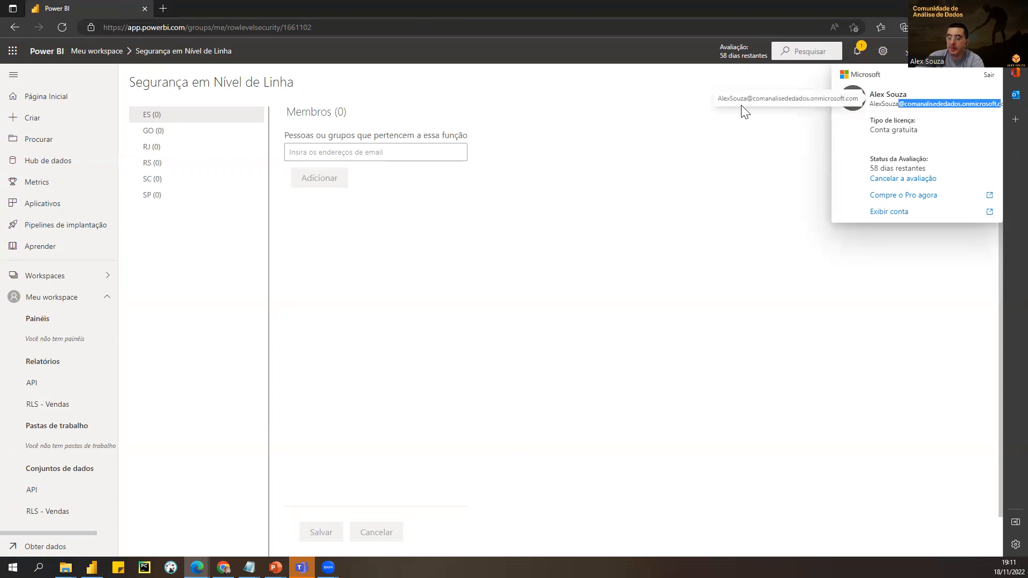
# Enter a colleague's organisation e-mail address as a member of the ES role
pyautogui.click(349, 154)
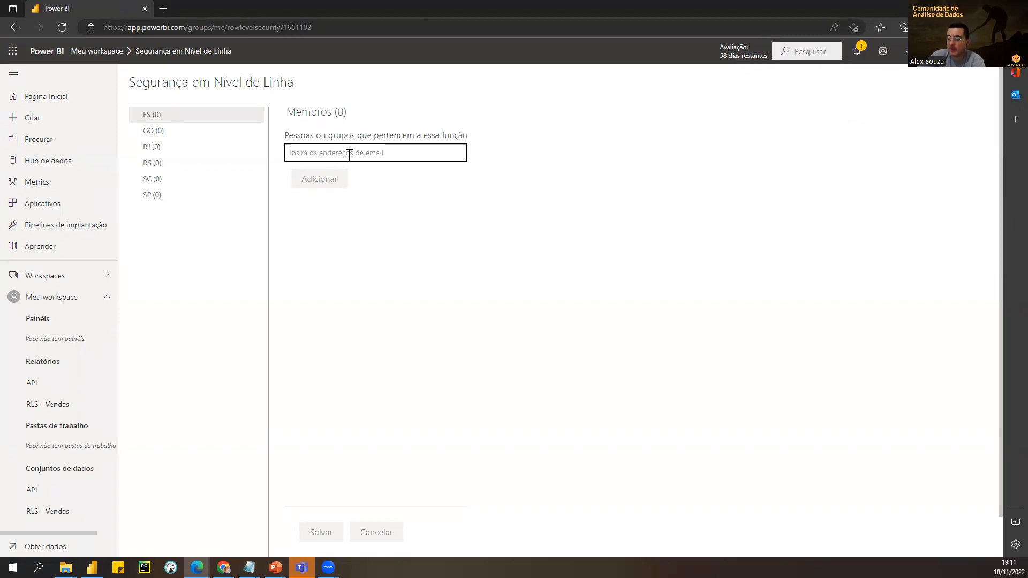
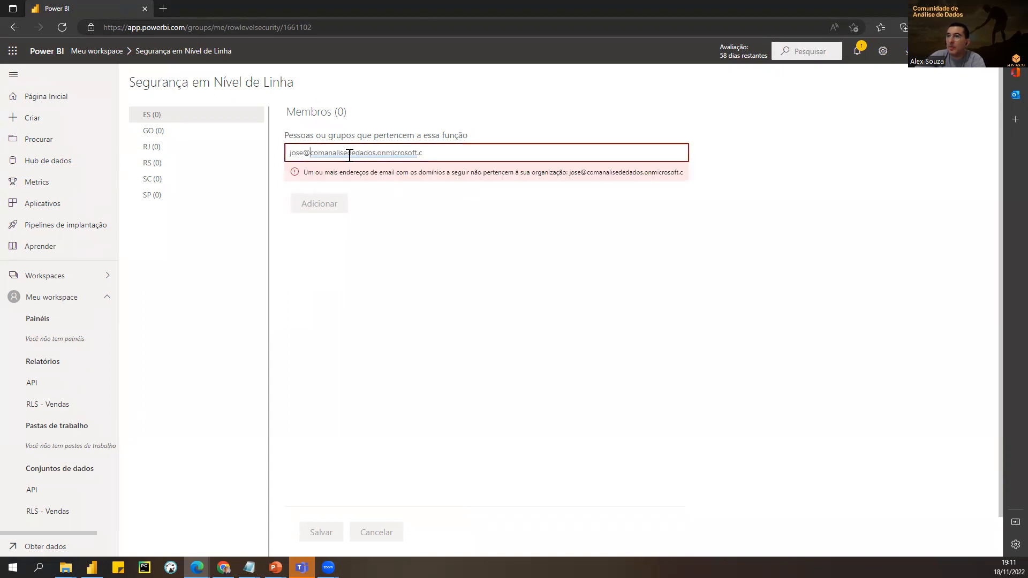
pyautogui.press('Right')
pyautogui.press('Right')
pyautogui.press('Right')
pyautogui.press('Right')
pyautogui.press('Right')
pyautogui.press('Right')
pyautogui.press('Right')
pyautogui.press('Right')
pyautogui.press('Right')
pyautogui.press('Right')
pyautogui.press('Right')
pyautogui.press('Right')
pyautogui.press('Right')
pyautogui.press('Right')
pyautogui.press('Right')
pyautogui.press('Right')
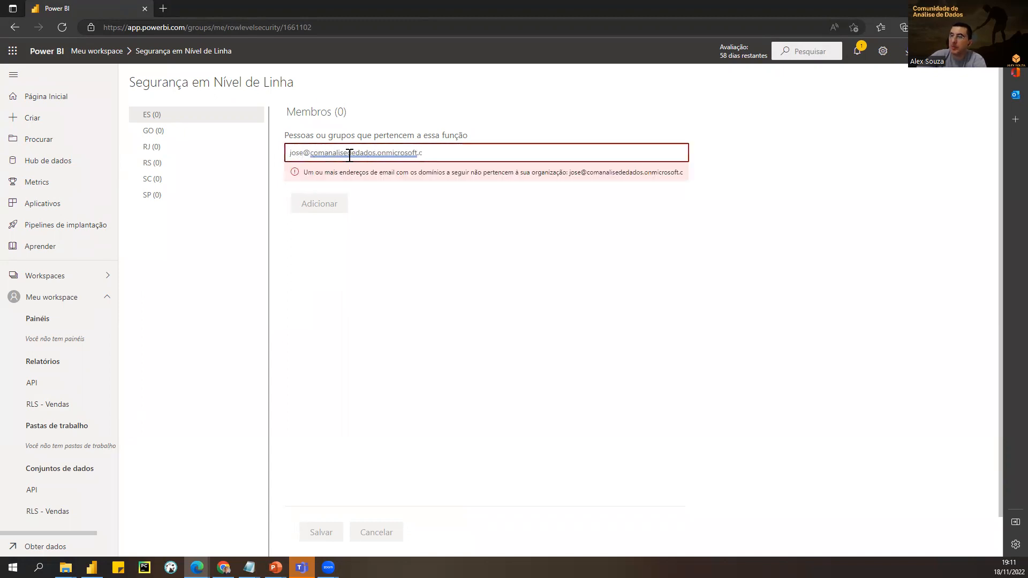
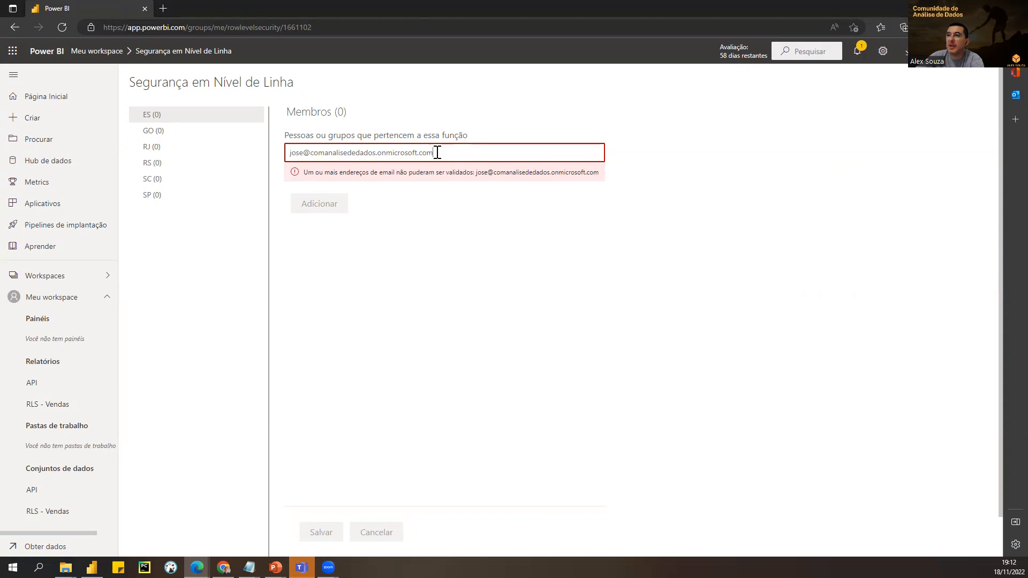
pyautogui.moveTo(437, 153); pyautogui.dragTo(266, 155)
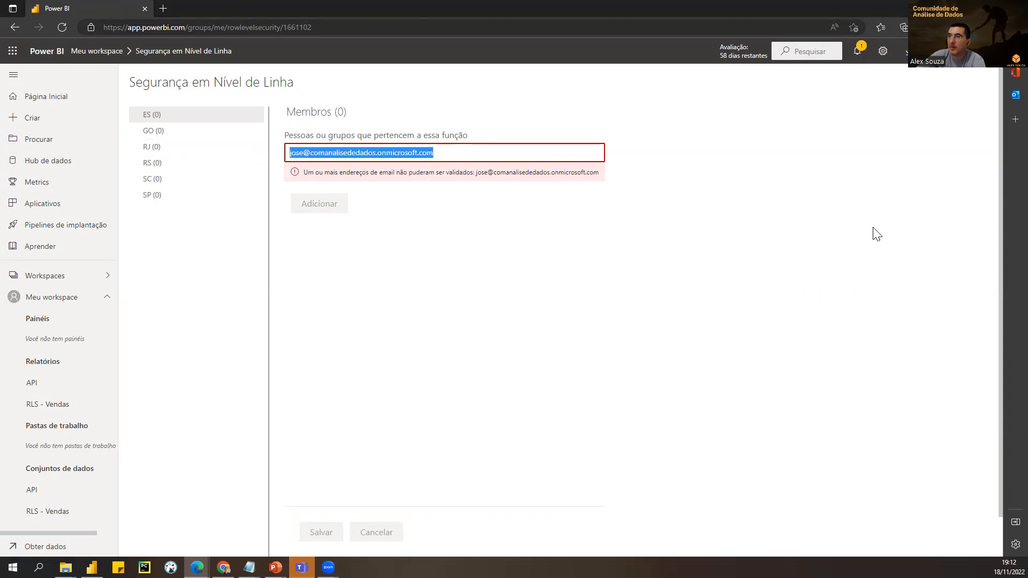
# Retype the colleague's e-mail in the ES members box, then abandon it for the SP role
pyautogui.write('j')
pyautogui.press('BackSpace')
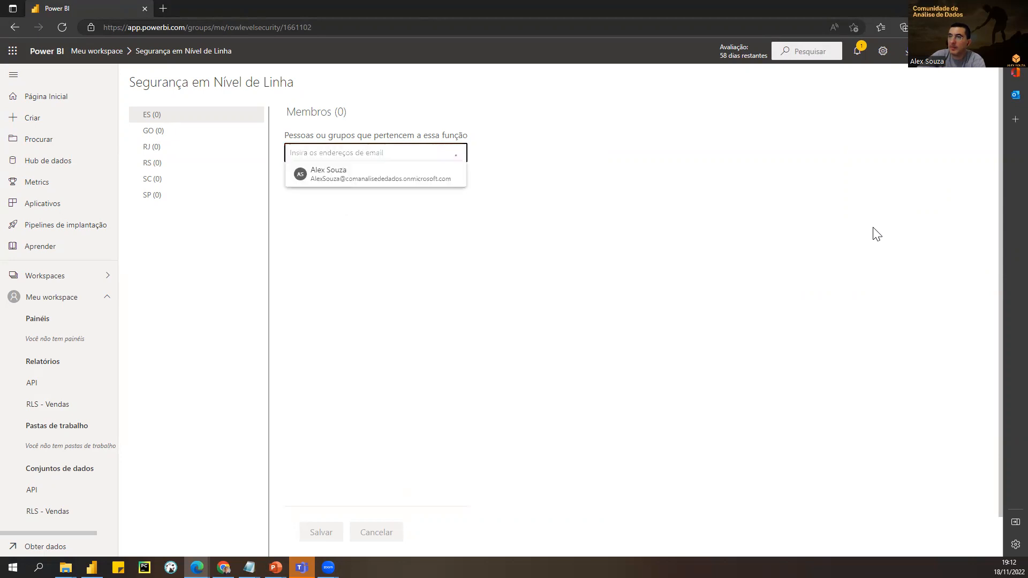
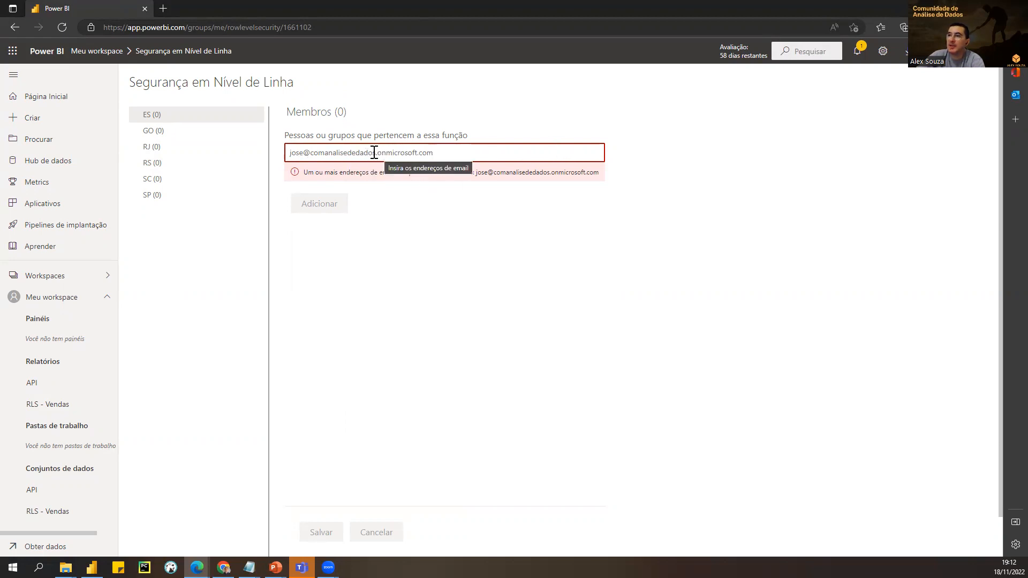
pyautogui.moveTo(310, 153); pyautogui.dragTo(376, 157)
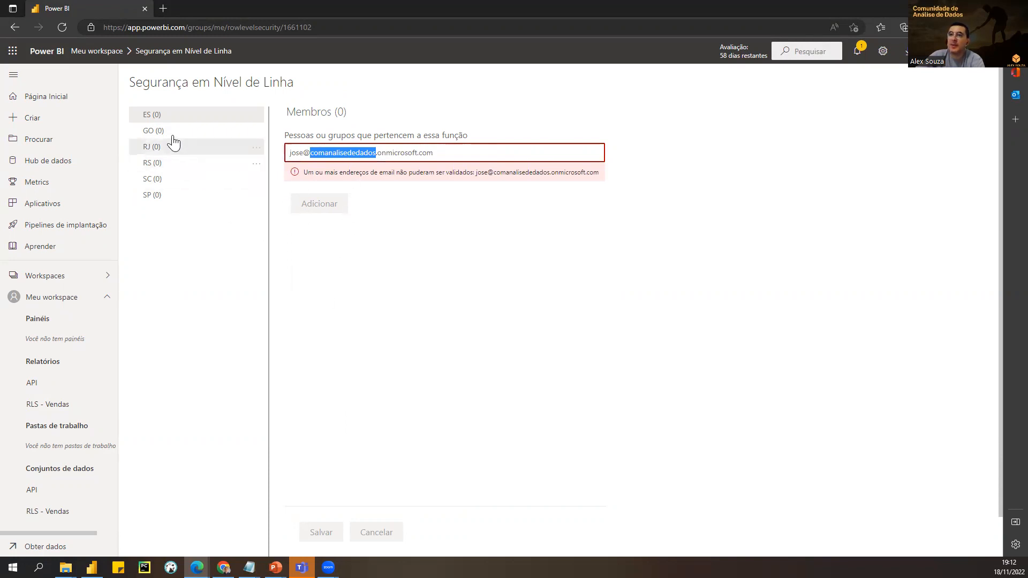
pyautogui.click(155, 197)
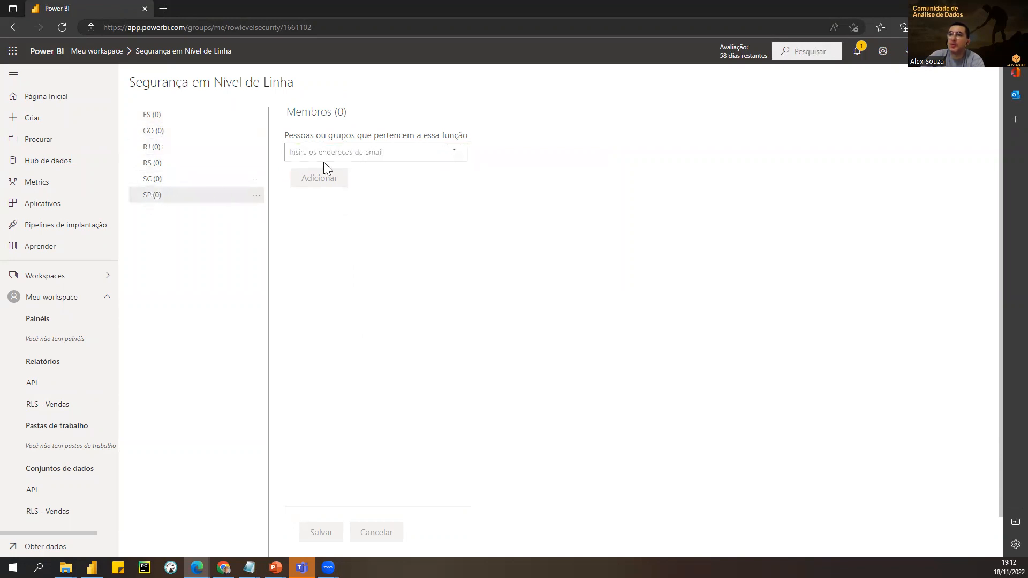
# Type a second colleague's organisation e-mail address into the SP role's members box
pyautogui.click(326, 153)
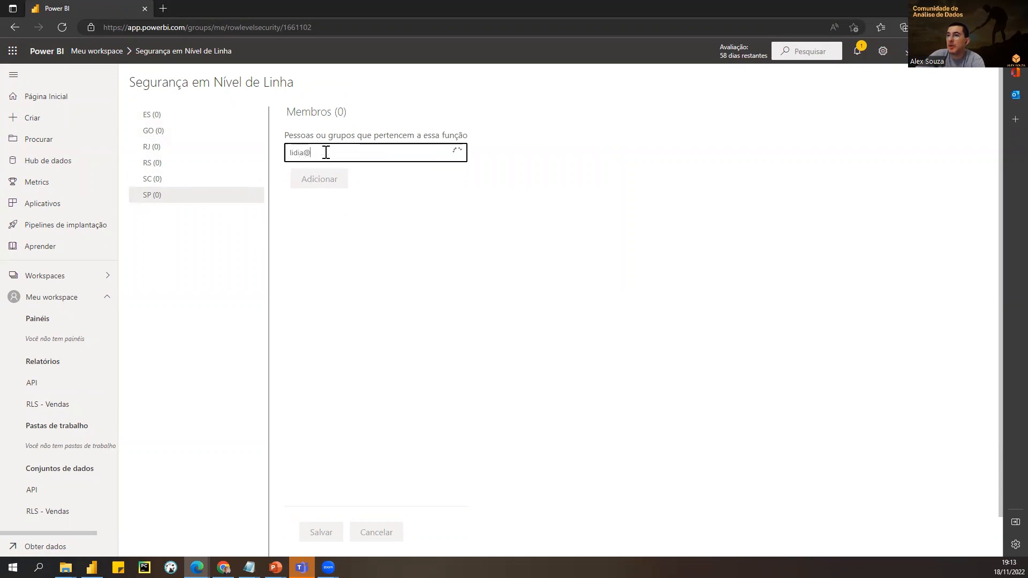
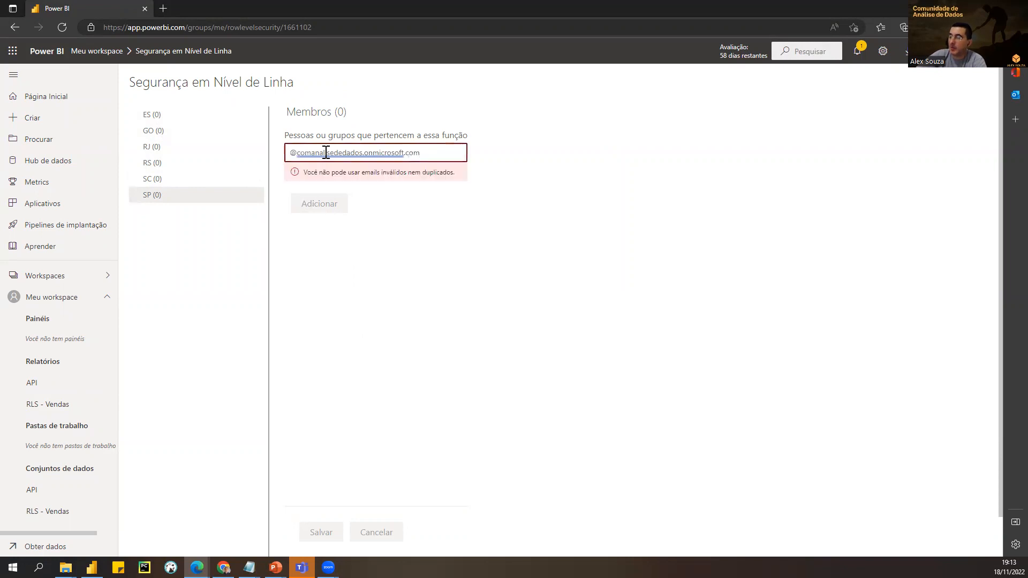
pyautogui.hotkey('ctrl', 'a')
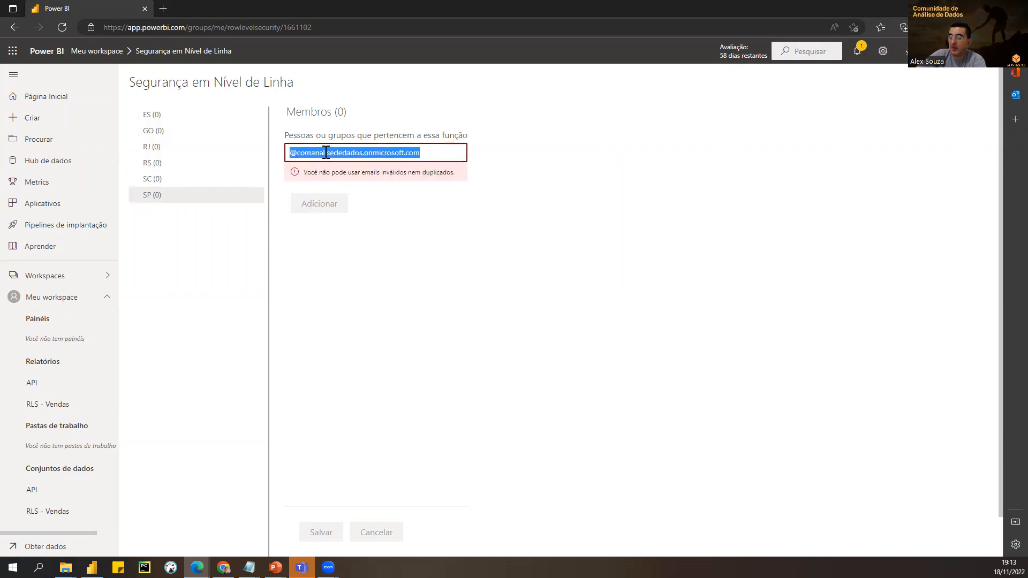
pyautogui.press('Home')
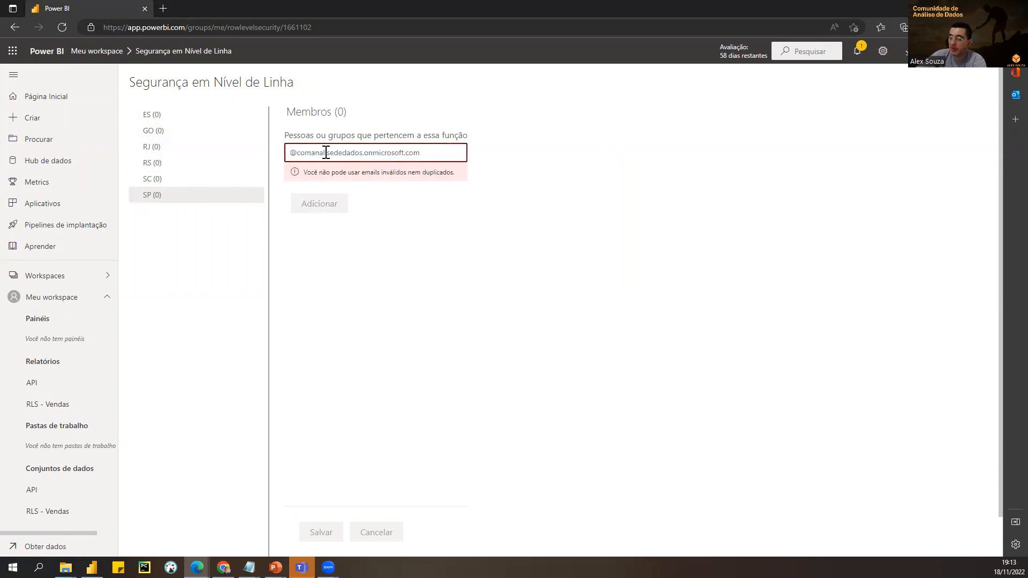
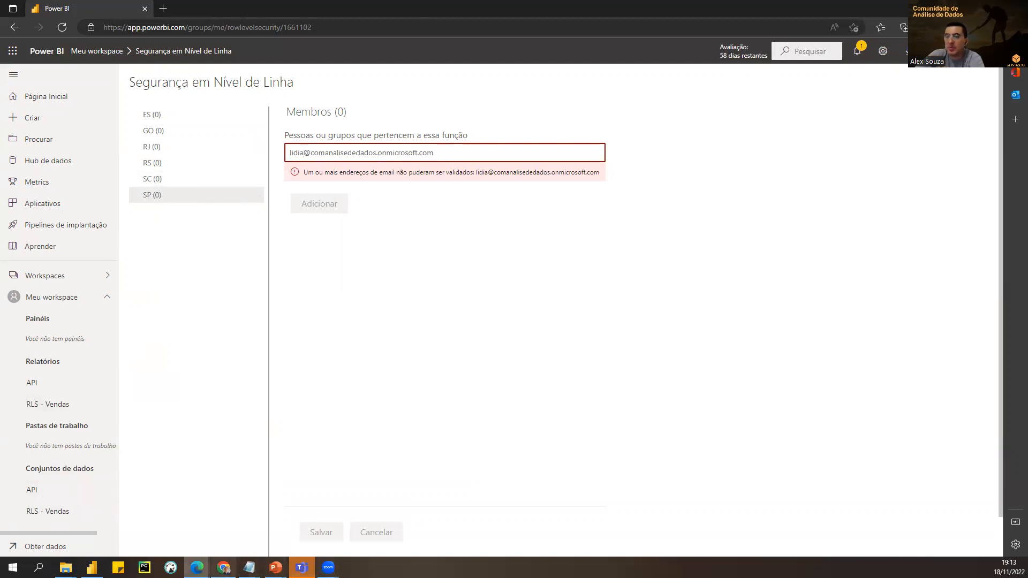
pyautogui.click(91, 568)
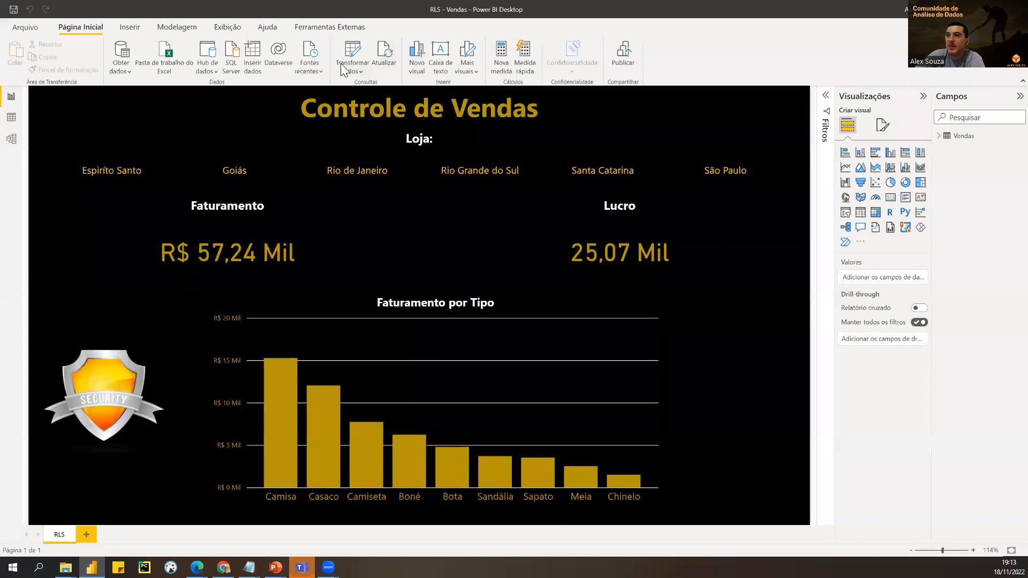
# View the report as the SP role, showing São Paulo only with R$ 11,65 Mil revenue
pyautogui.click(177, 27)
pyautogui.click(269, 59)
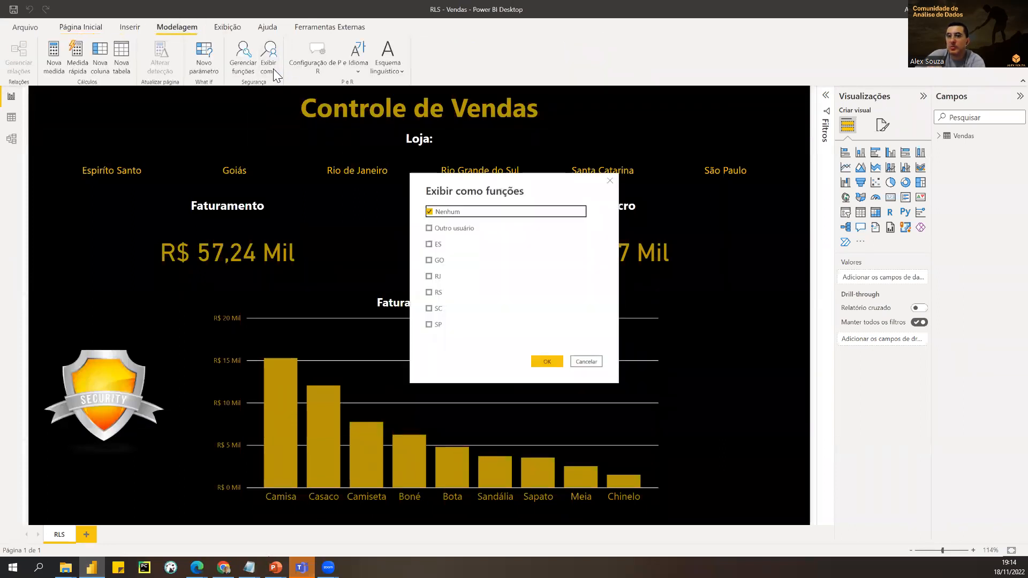
pyautogui.click(429, 325)
pyautogui.click(548, 361)
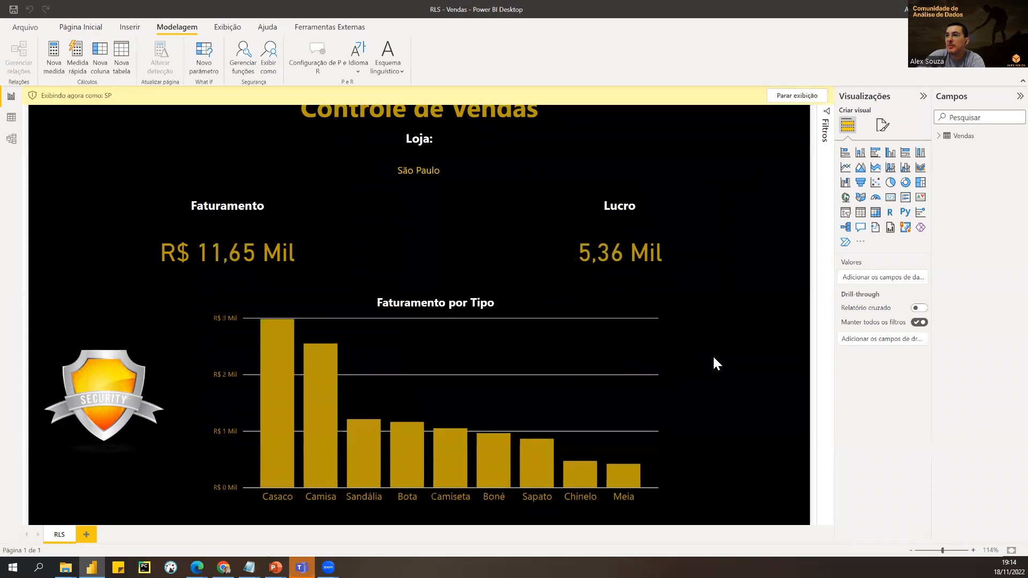